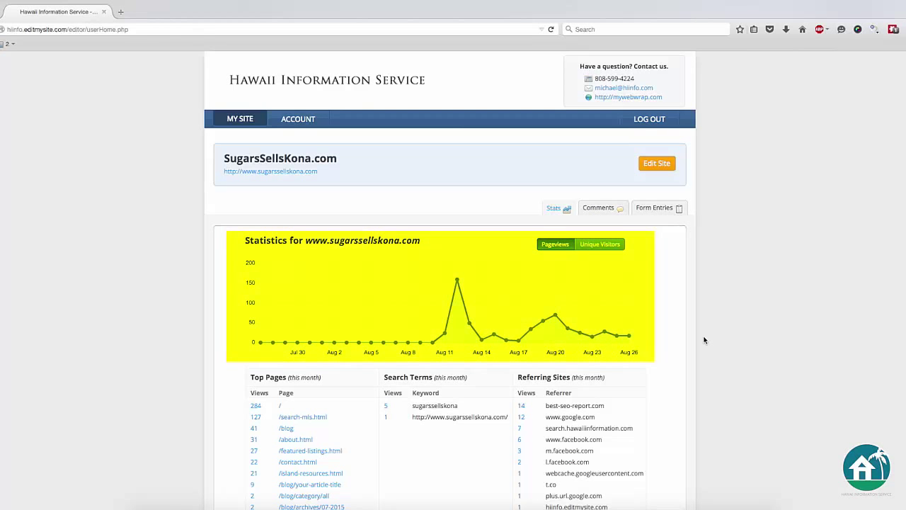
Delete the one pending comment in the Comments list, leaving zero pending.
{"action": "scroll", "coordinate": [704, 341], "scroll_direction": "down", "scroll_amount": 3}
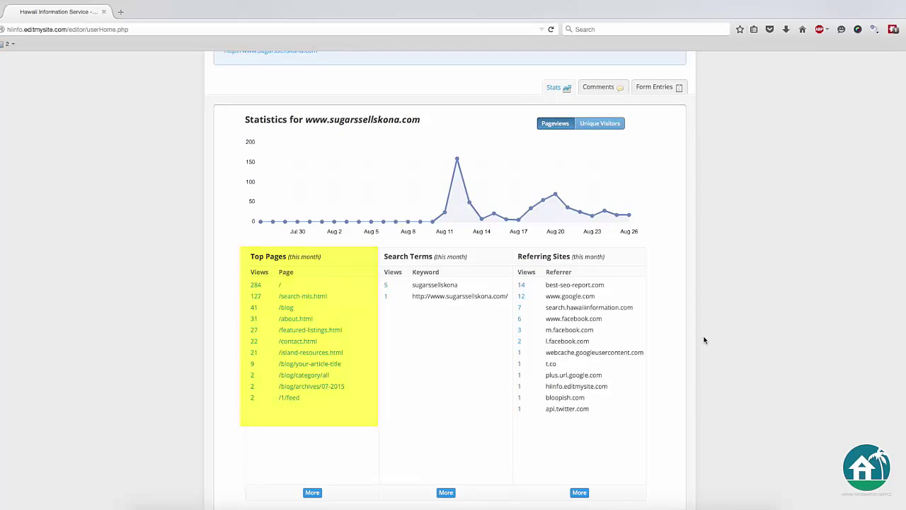
{"action": "scroll", "coordinate": [703, 341], "scroll_direction": "up", "scroll_amount": 3}
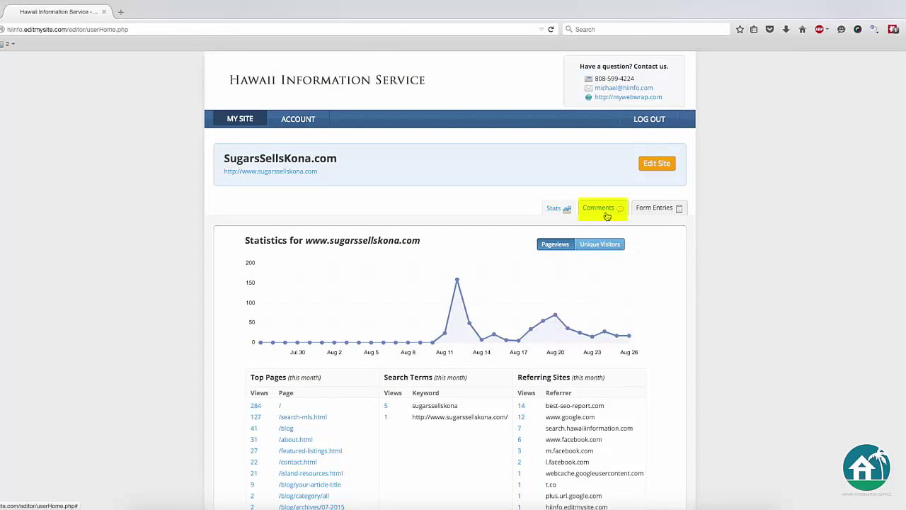
{"action": "left_click", "coordinate": [606, 215]}
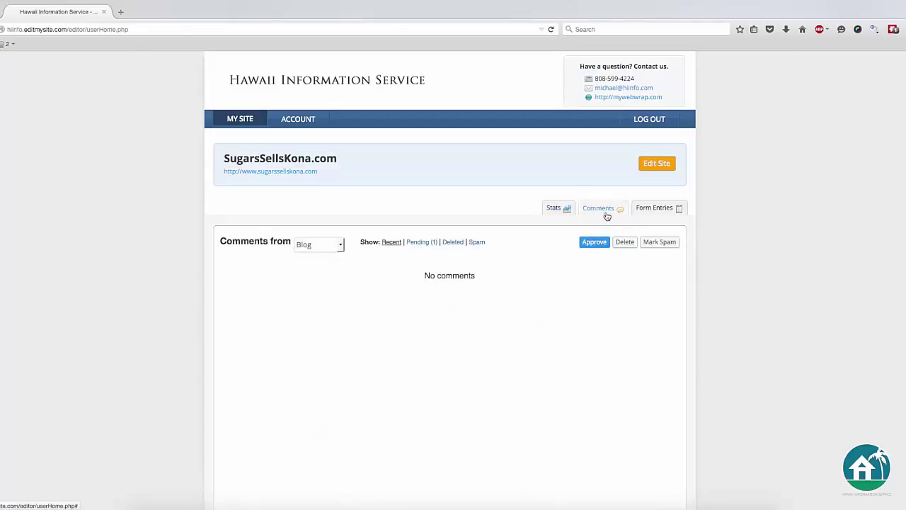
{"action": "left_click", "coordinate": [422, 242]}
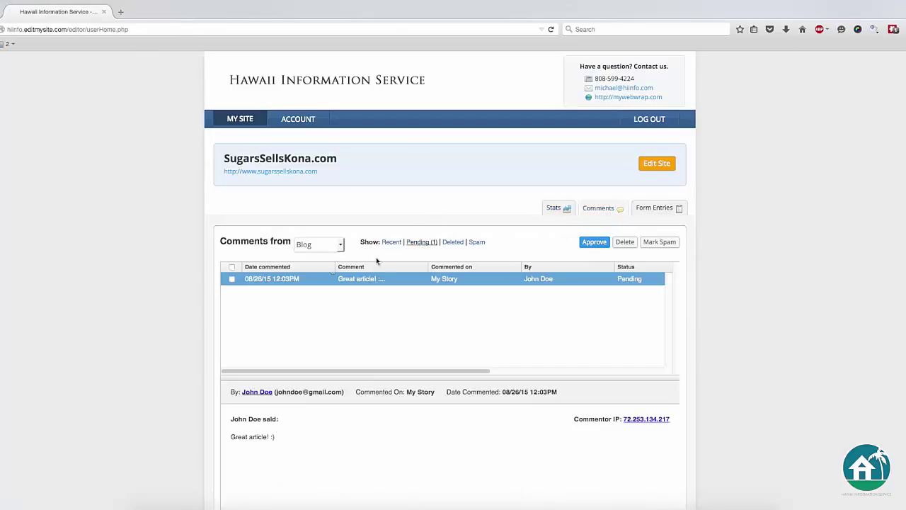
{"action": "left_click", "coordinate": [231, 280]}
{"action": "left_click", "coordinate": [626, 242]}
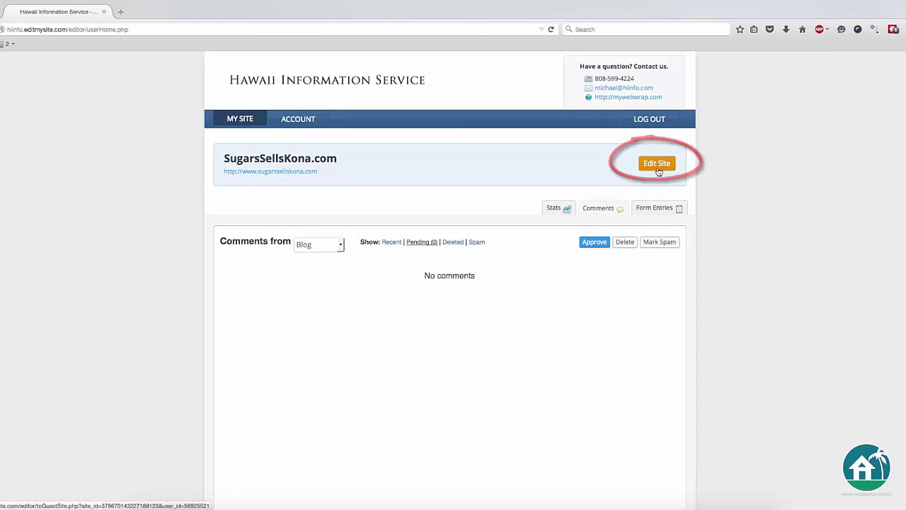
Launch the site editor for SugarsSellsKona.com, landing on the Home page.
{"action": "left_click", "coordinate": [657, 164]}
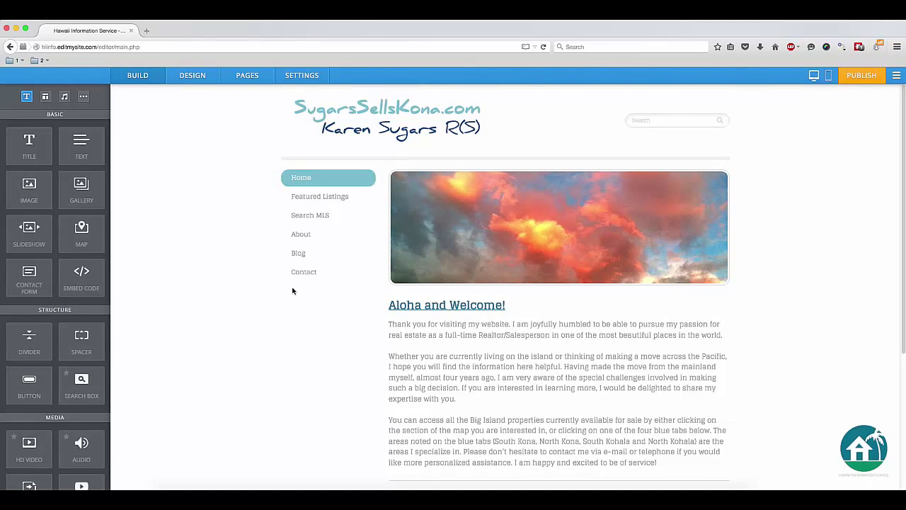
Type 'Example' before 'Thank you' at the start of the welcome paragraph.
{"action": "left_click", "coordinate": [394, 325]}
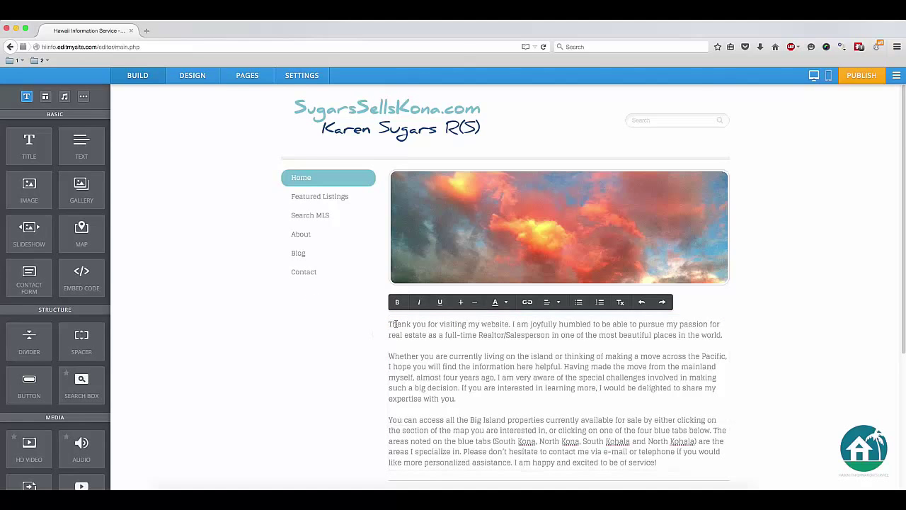
{"action": "type", "text": "Examp"}
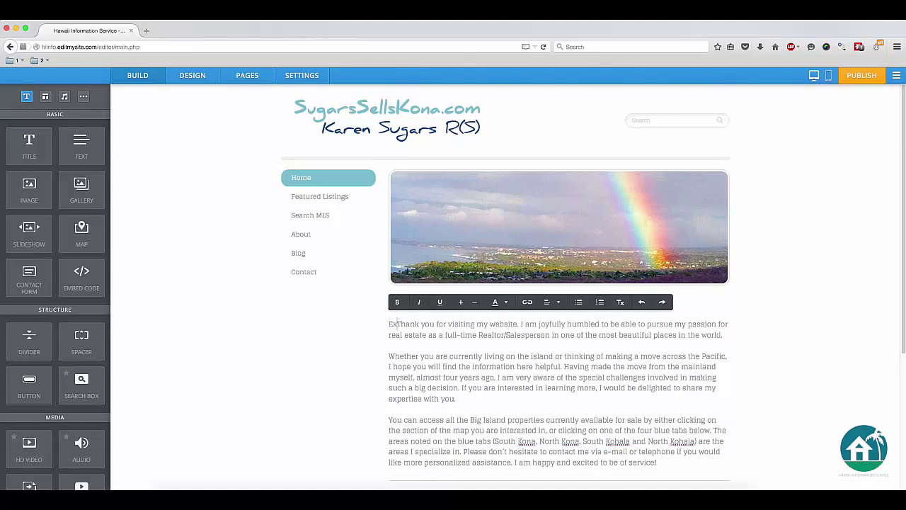
{"action": "type", "text": "le"}
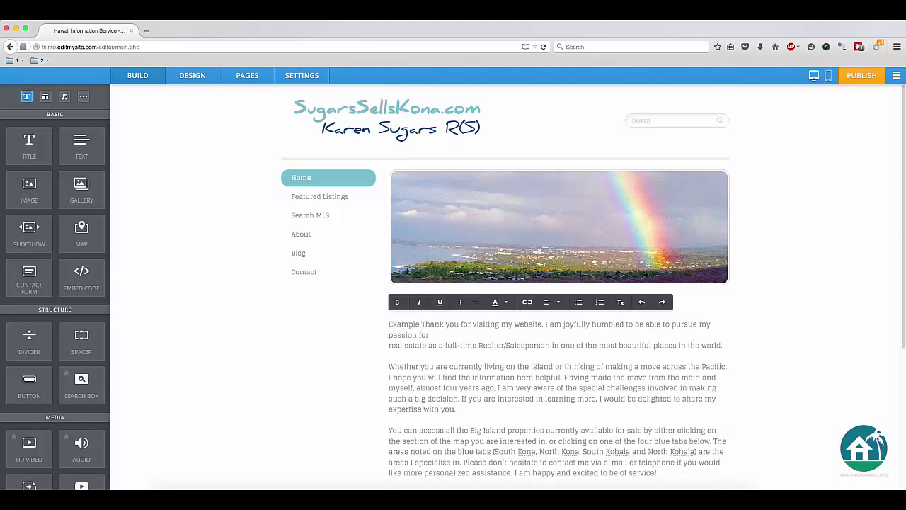
{"action": "double_click", "coordinate": [393, 324]}
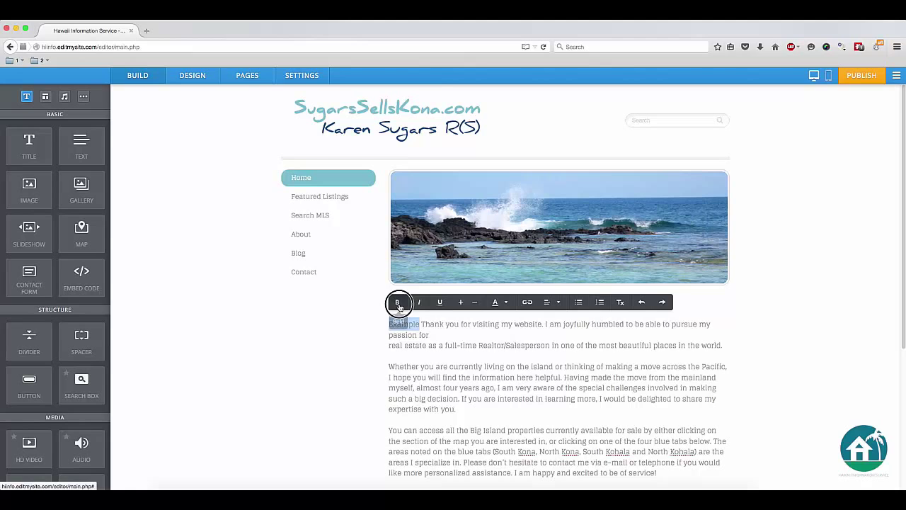
Make the word 'Example' italic, smaller and red.
{"action": "left_click", "coordinate": [419, 302]}
{"action": "left_click", "coordinate": [460, 302]}
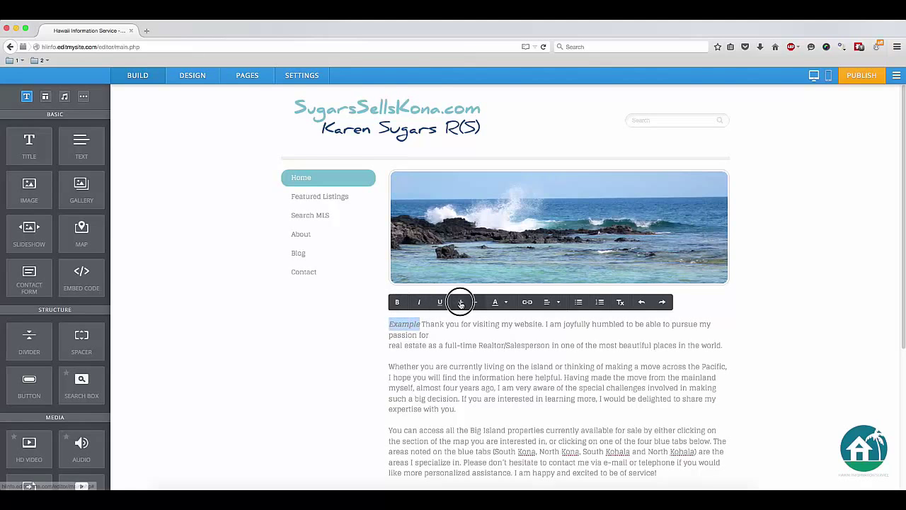
{"action": "left_click", "coordinate": [475, 303]}
{"action": "left_click", "coordinate": [509, 307]}
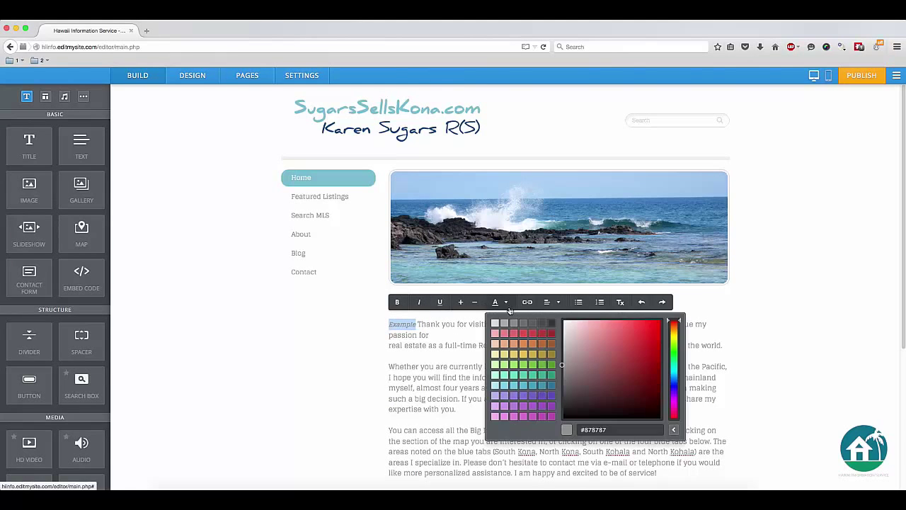
{"action": "left_click", "coordinate": [512, 337]}
{"action": "left_click", "coordinate": [508, 346]}
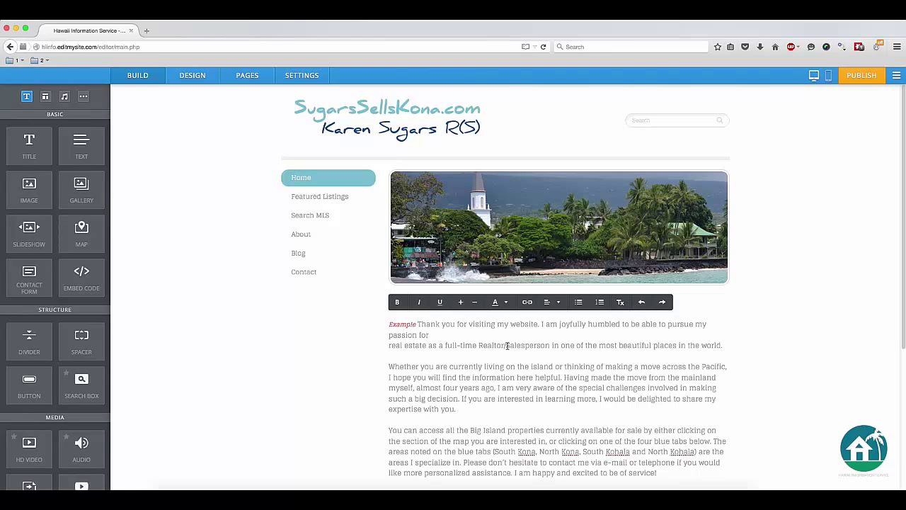
{"action": "left_click", "coordinate": [402, 324]}
{"action": "double_click", "coordinate": [401, 325]}
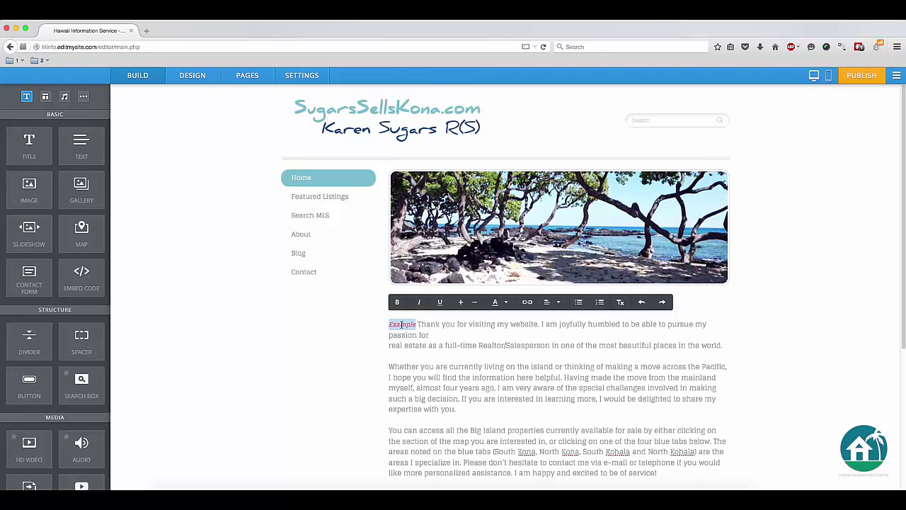
{"action": "left_click", "coordinate": [527, 303]}
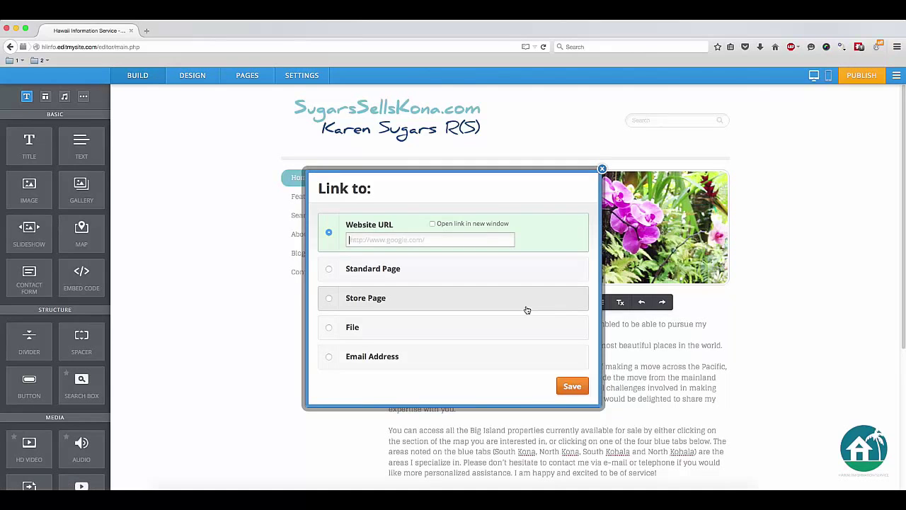
{"action": "type", "text": "www.google.com"}
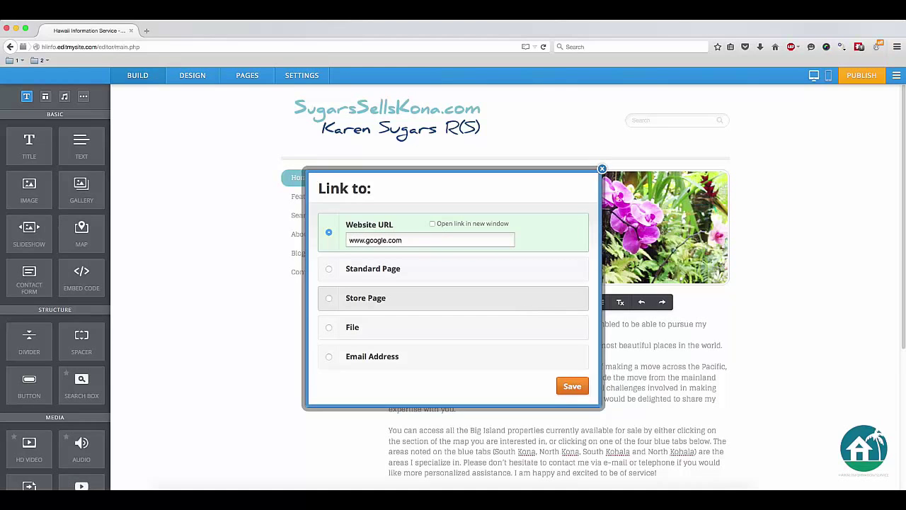
{"action": "left_click", "coordinate": [573, 386]}
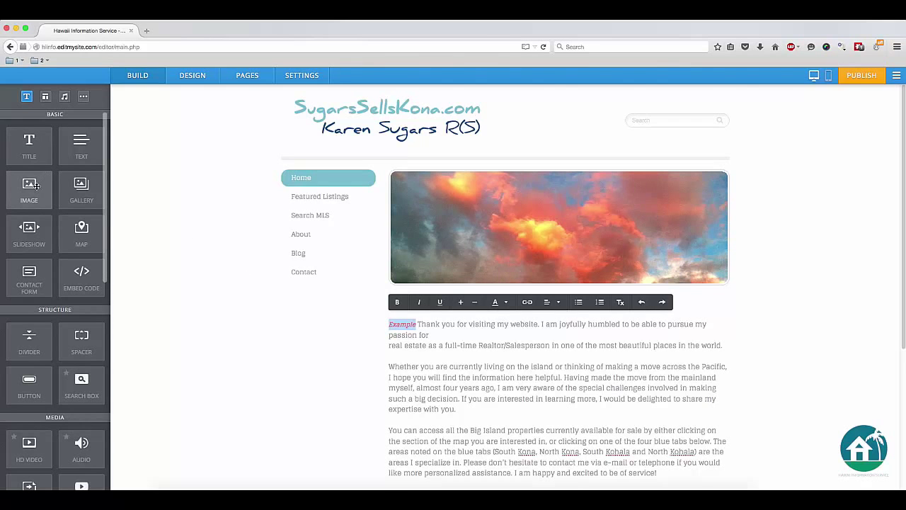
Place an image block beside the welcome text and upload Palm-Trees.png into it.
{"action": "left_click_drag", "start_coordinate": [35, 186], "coordinate": [388, 333]}
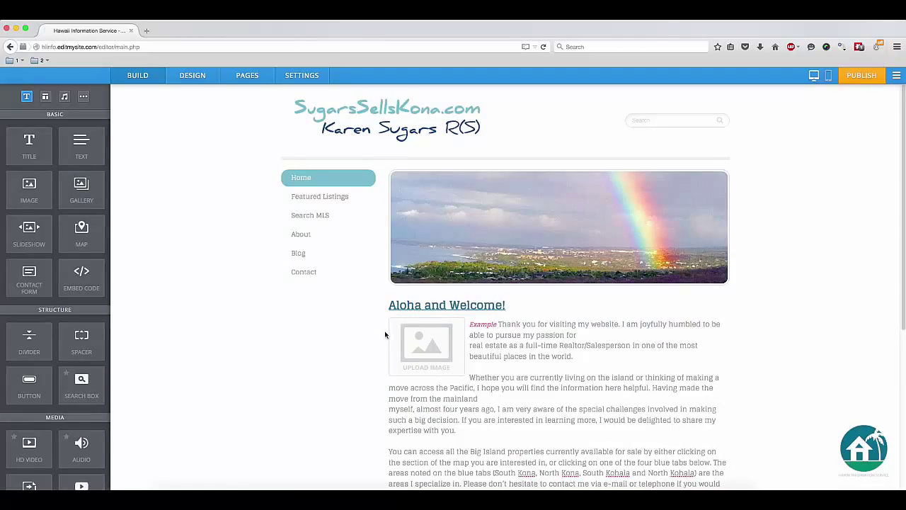
{"action": "left_click", "coordinate": [425, 348]}
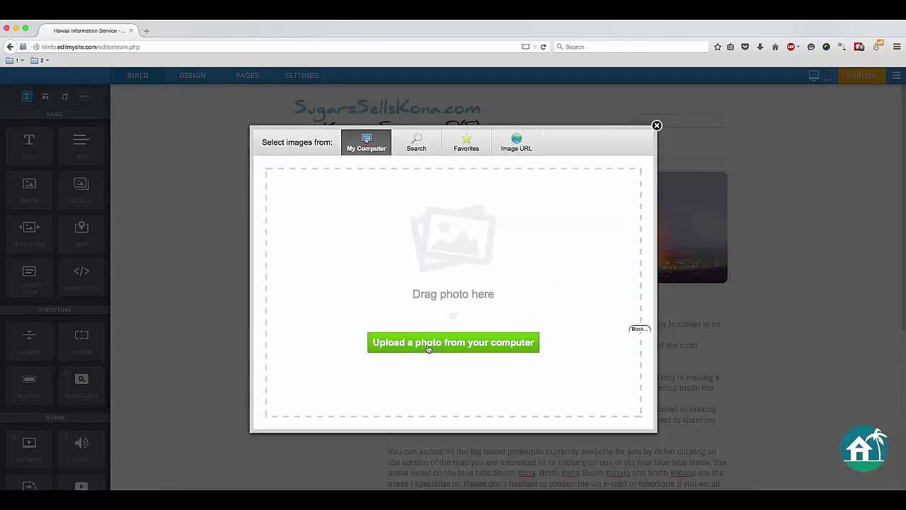
{"action": "left_click", "coordinate": [427, 346]}
{"action": "left_click", "coordinate": [414, 128]}
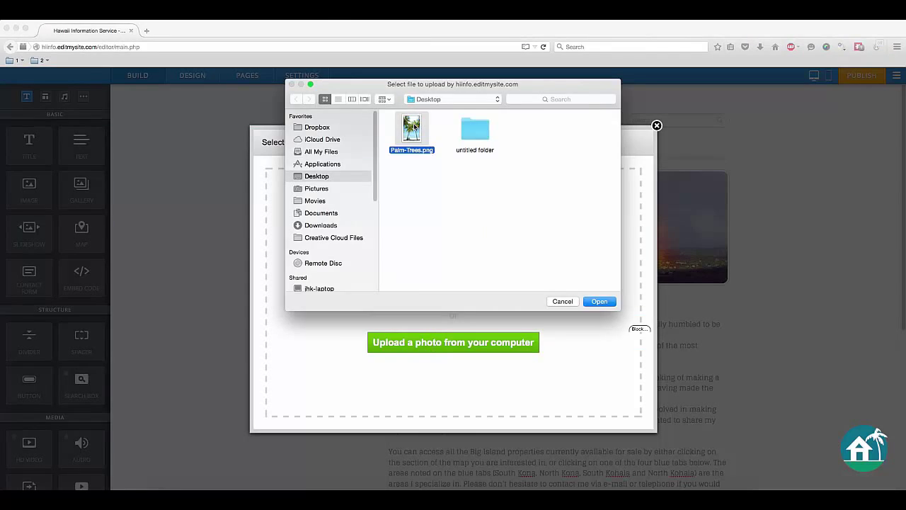
{"action": "double_click", "coordinate": [414, 127]}
{"action": "scroll", "coordinate": [565, 354], "scroll_direction": "down", "scroll_amount": 1}
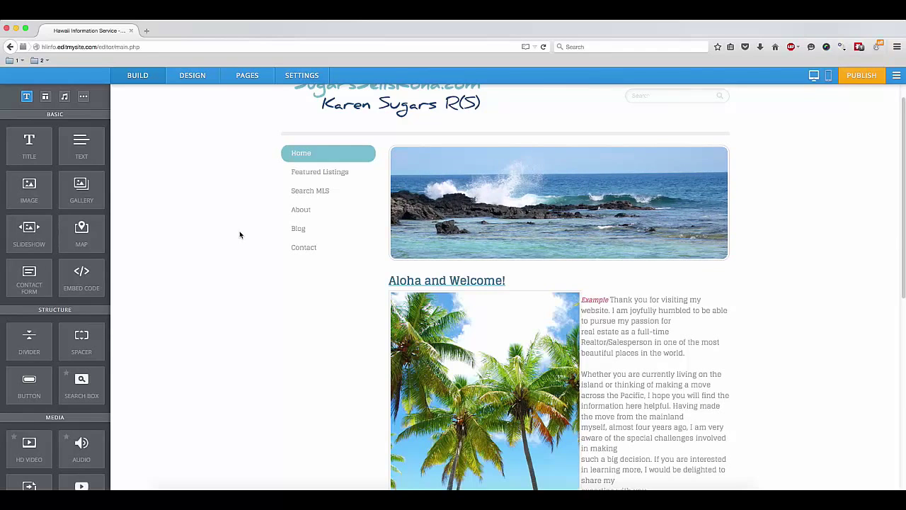
Add a standard page called 'New Page' and move it between Search MLS and About.
{"action": "left_click", "coordinate": [248, 77]}
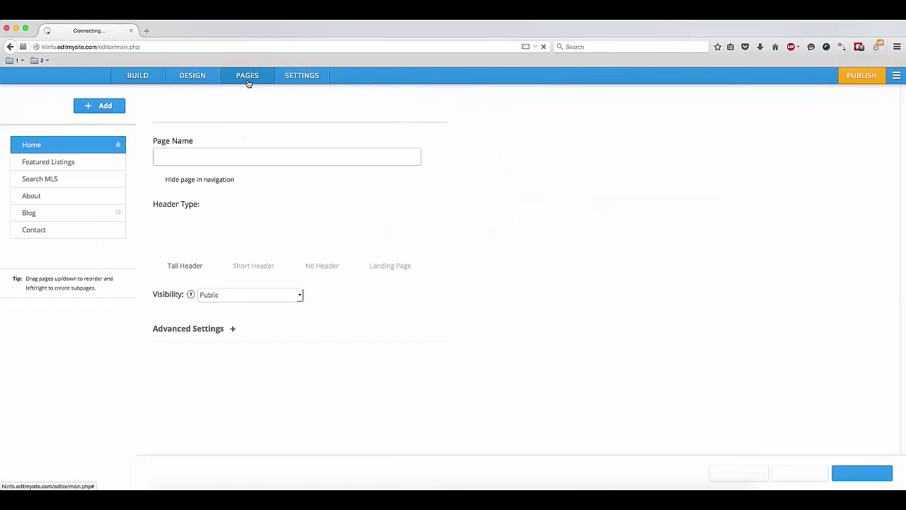
{"action": "left_click", "coordinate": [119, 106]}
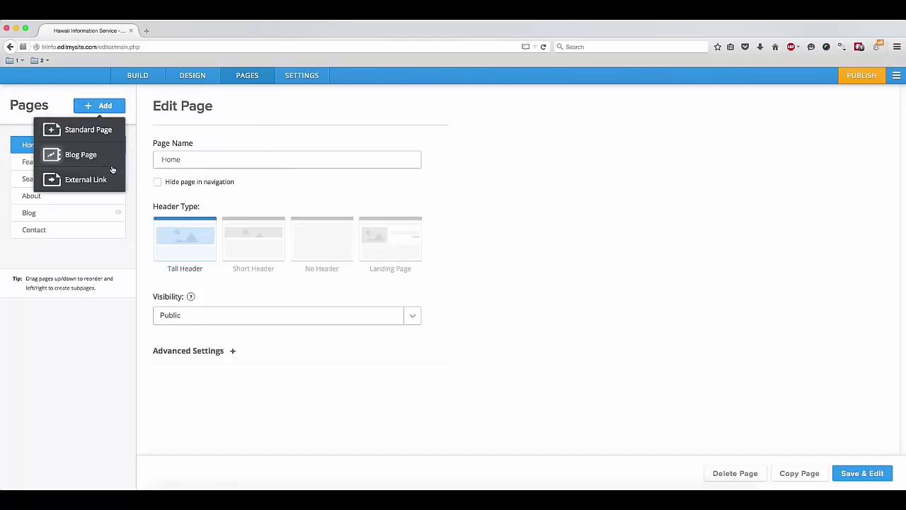
{"action": "left_click", "coordinate": [99, 133]}
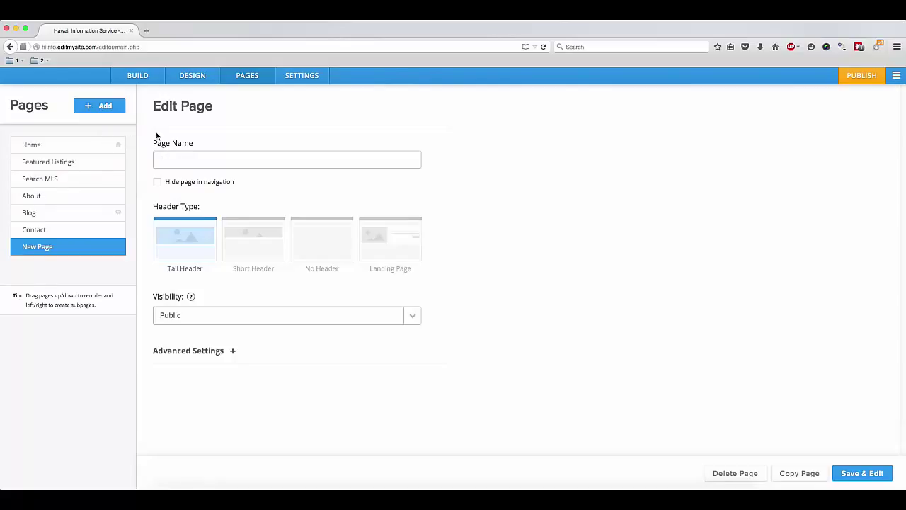
{"action": "type", "text": "New Page"}
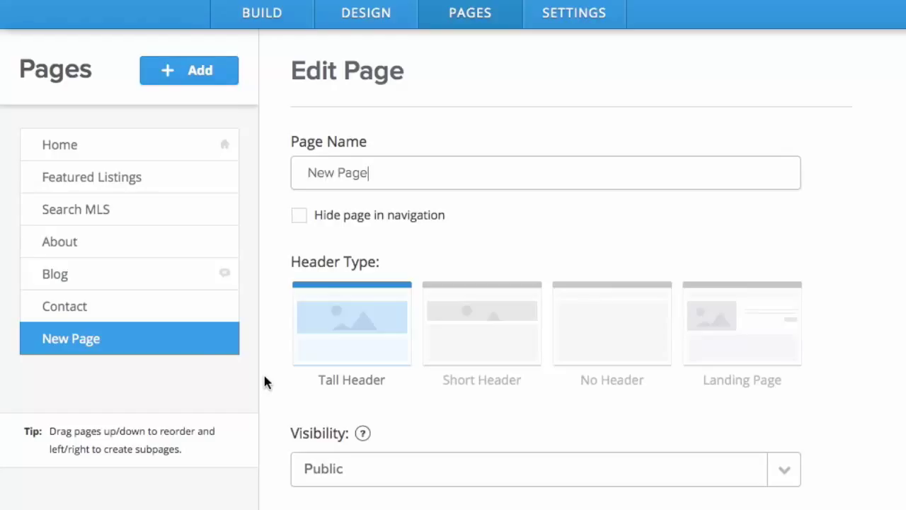
{"action": "left_click_drag", "start_coordinate": [177, 343], "coordinate": [176, 242]}
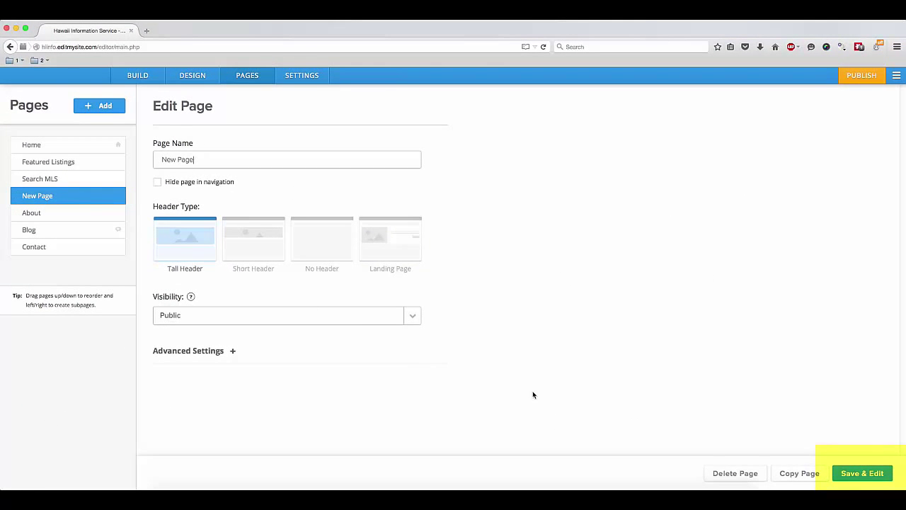
Save New Page, add a title block and a text block, then return to its settings.
{"action": "left_click", "coordinate": [848, 476]}
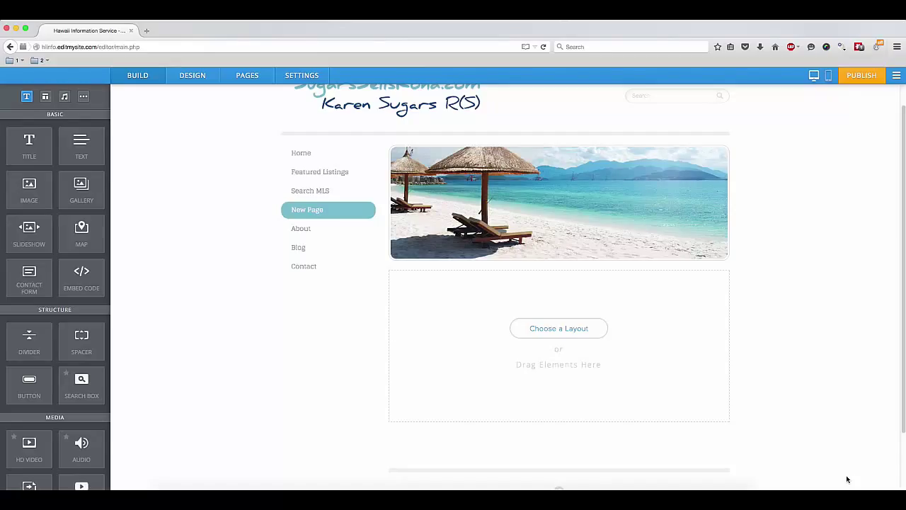
{"action": "left_click_drag", "start_coordinate": [32, 152], "coordinate": [492, 347]}
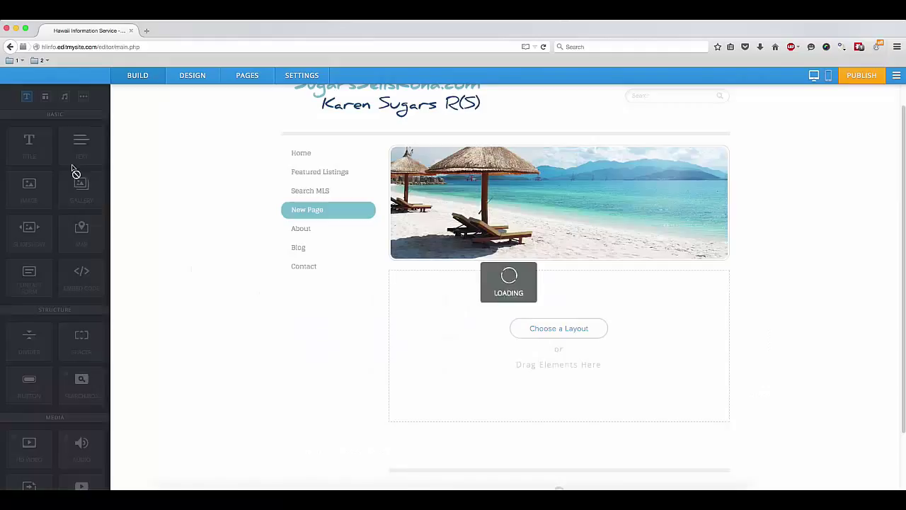
{"action": "left_click_drag", "start_coordinate": [81, 145], "coordinate": [443, 381]}
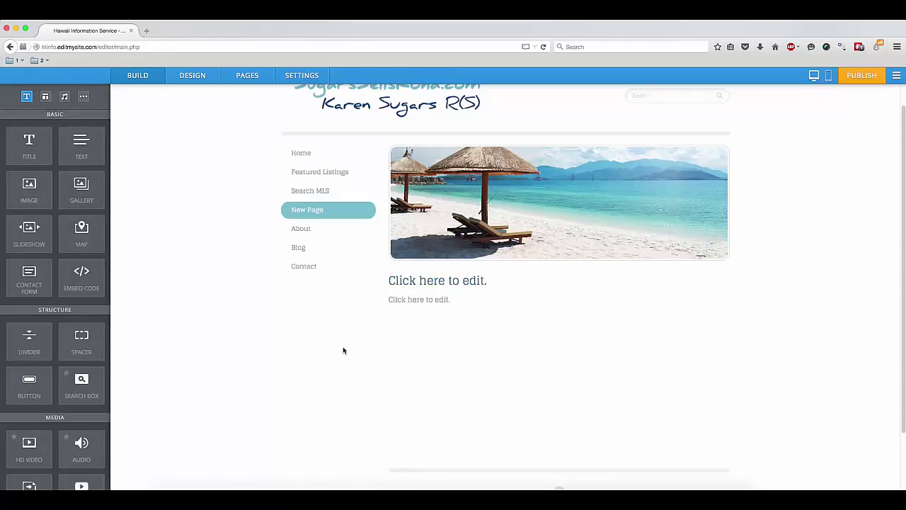
{"action": "left_click", "coordinate": [234, 78]}
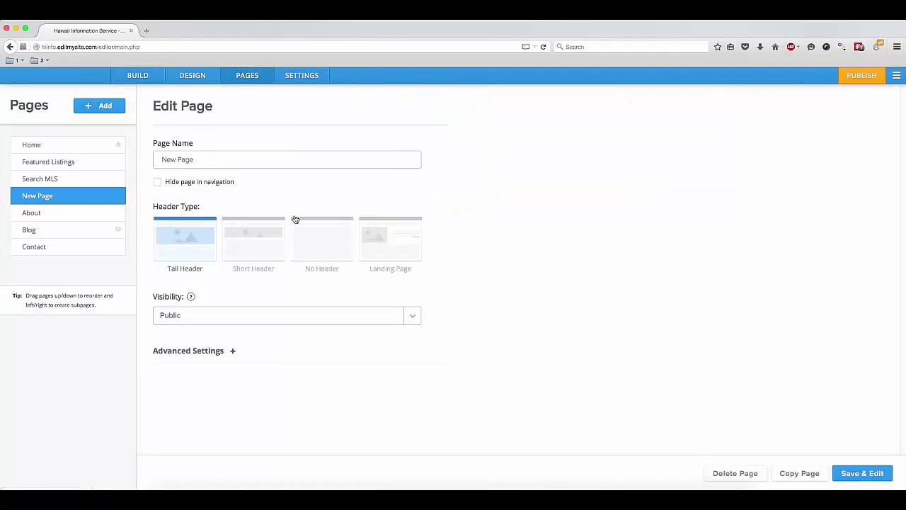
Delete New Page and confirm the deletion.
{"action": "left_click", "coordinate": [726, 476]}
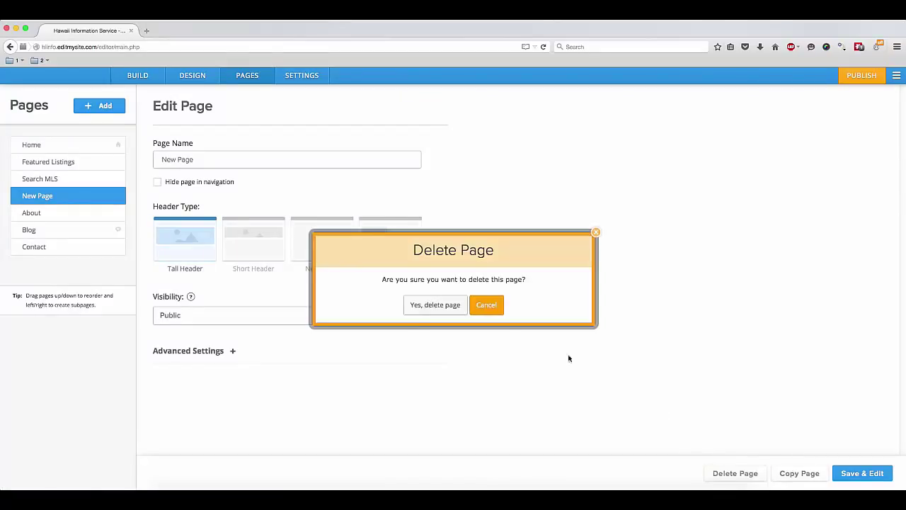
{"action": "left_click", "coordinate": [429, 305]}
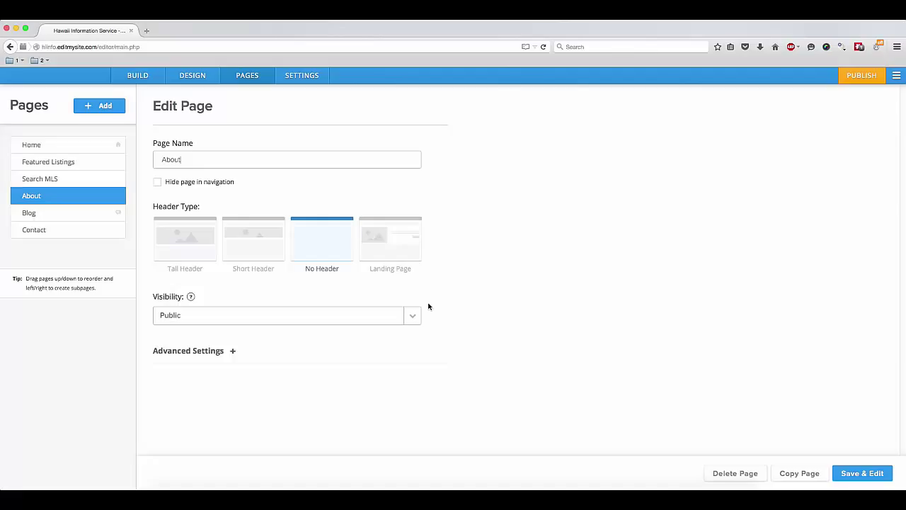
Show the site's General settings with its address and SugarsSellsKona.com title.
{"action": "left_click", "coordinate": [304, 83]}
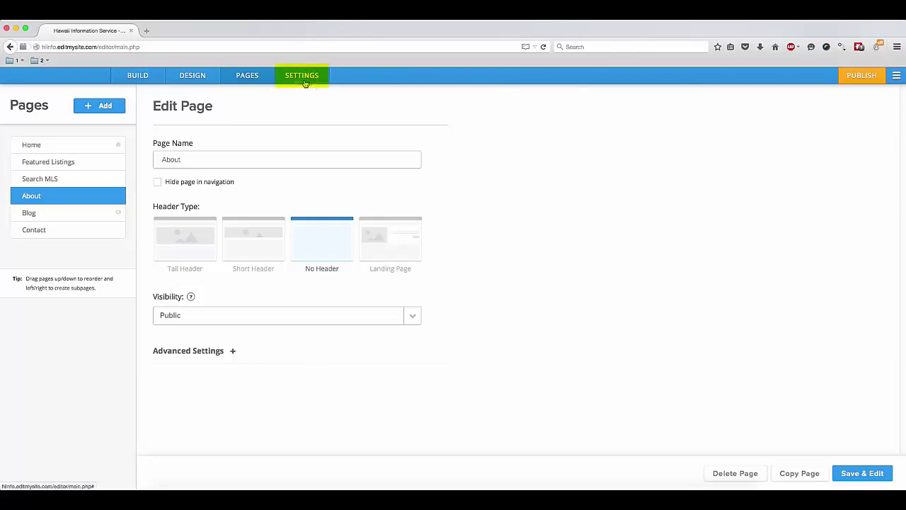